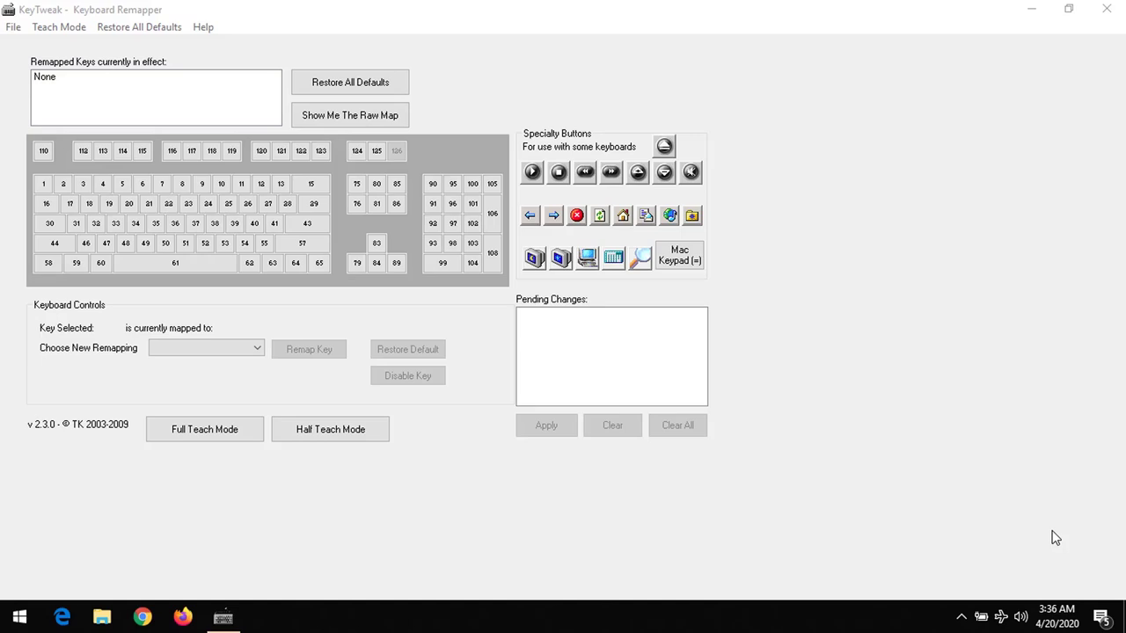
Step: Read the current mappings of keys 1, 16, 30, 44, 58, 112 and 110 on KeyTweak's keyboard
left_click(744, 7)
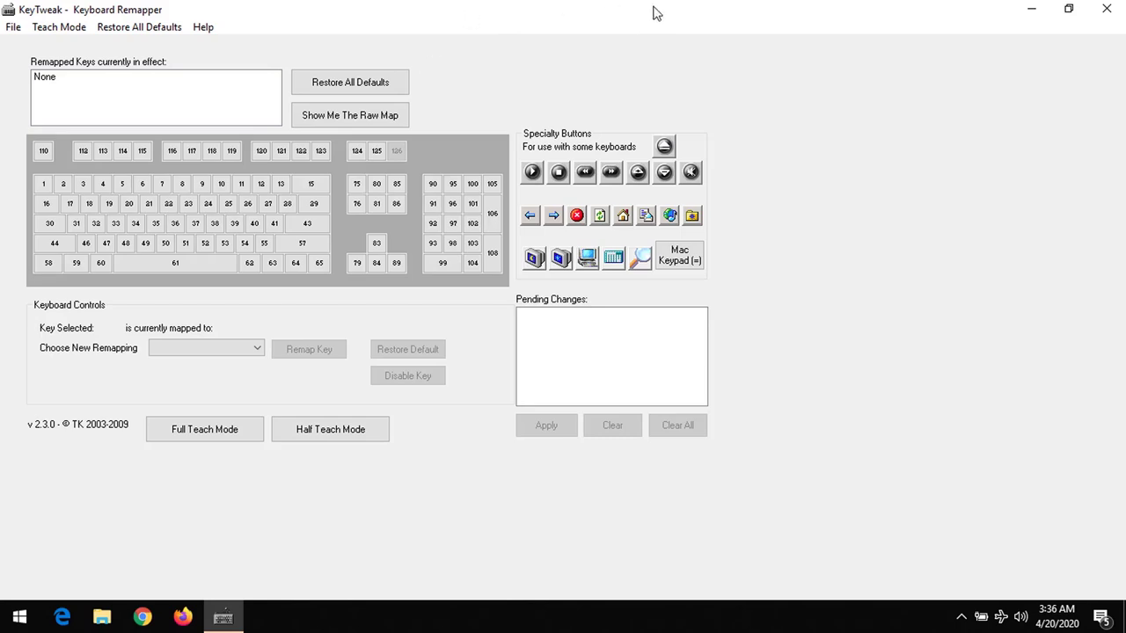
left_click(43, 187)
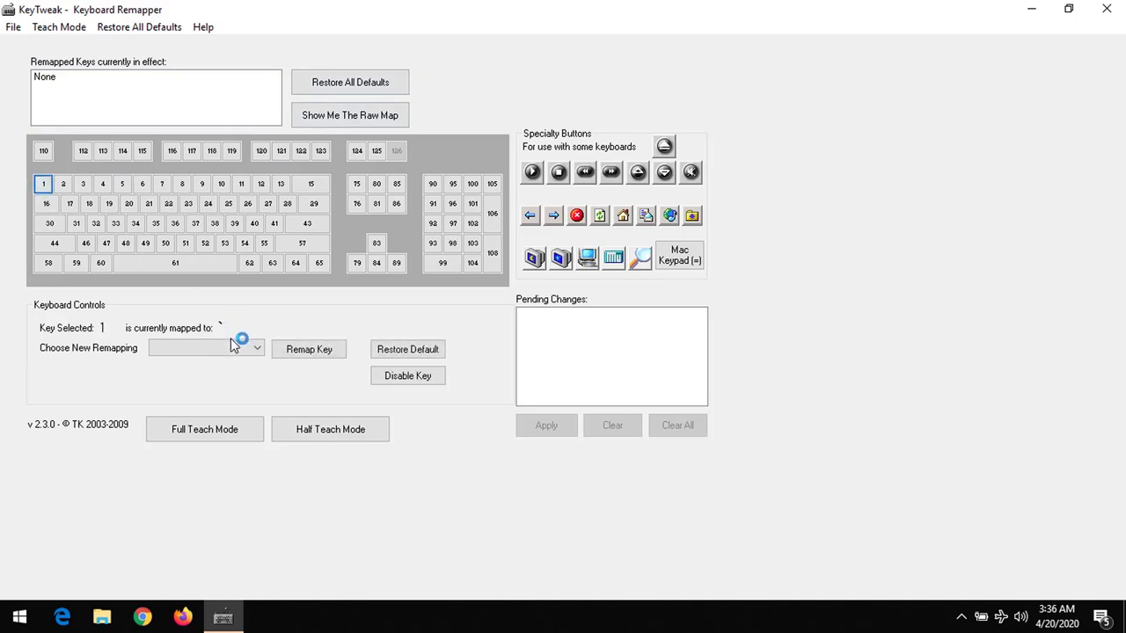
left_click(47, 204)
left_click(44, 152)
left_click(48, 205)
left_click(50, 223)
left_click(47, 251)
left_click(47, 265)
left_click(44, 184)
left_click(82, 151)
left_click(41, 153)
Step: Select key 58 (Left Control) and browse the list of possible new mappings
left_click(50, 273)
left_click(229, 346)
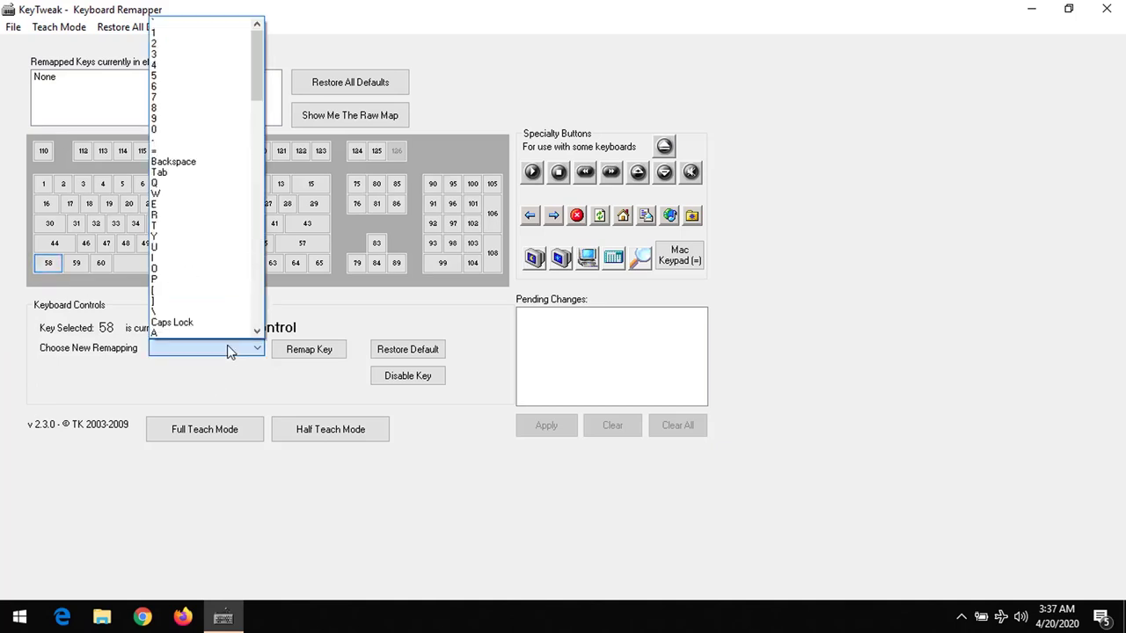
left_click_drag(257, 70, 260, 313)
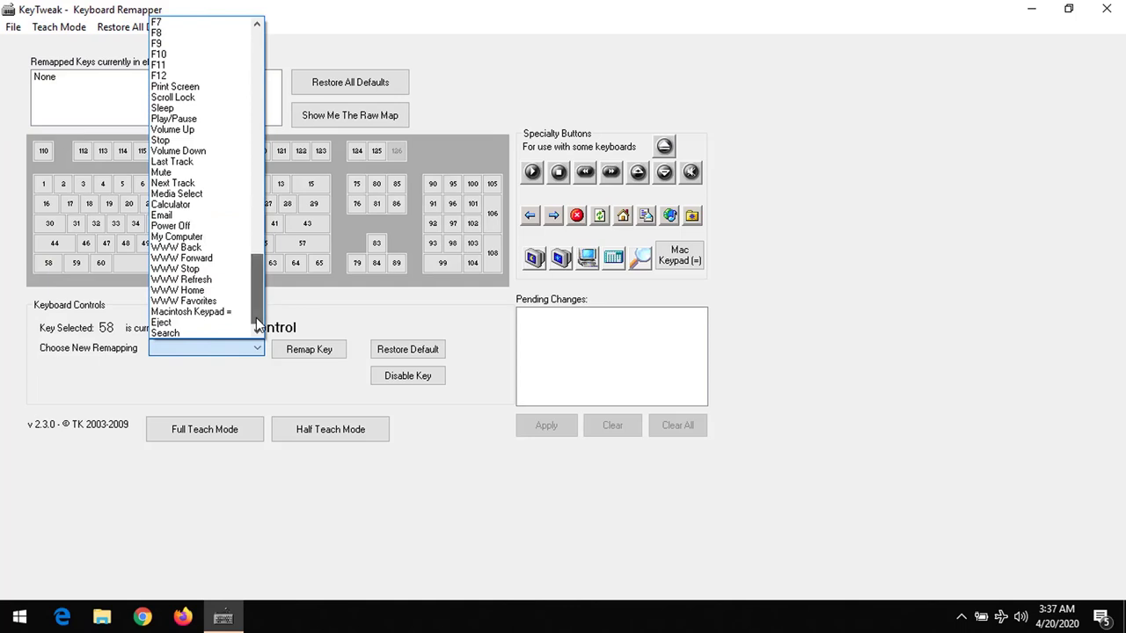
key("w")
key("Down")
key("Down")
key("Down")
key("Down")
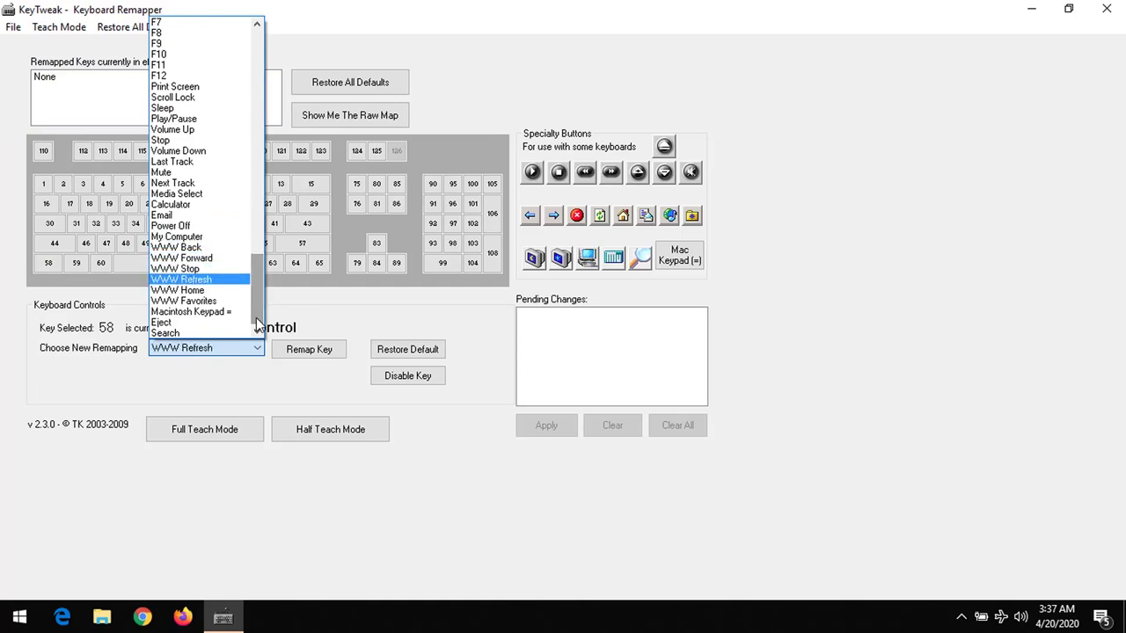
left_click_drag(255, 299, 247, 152)
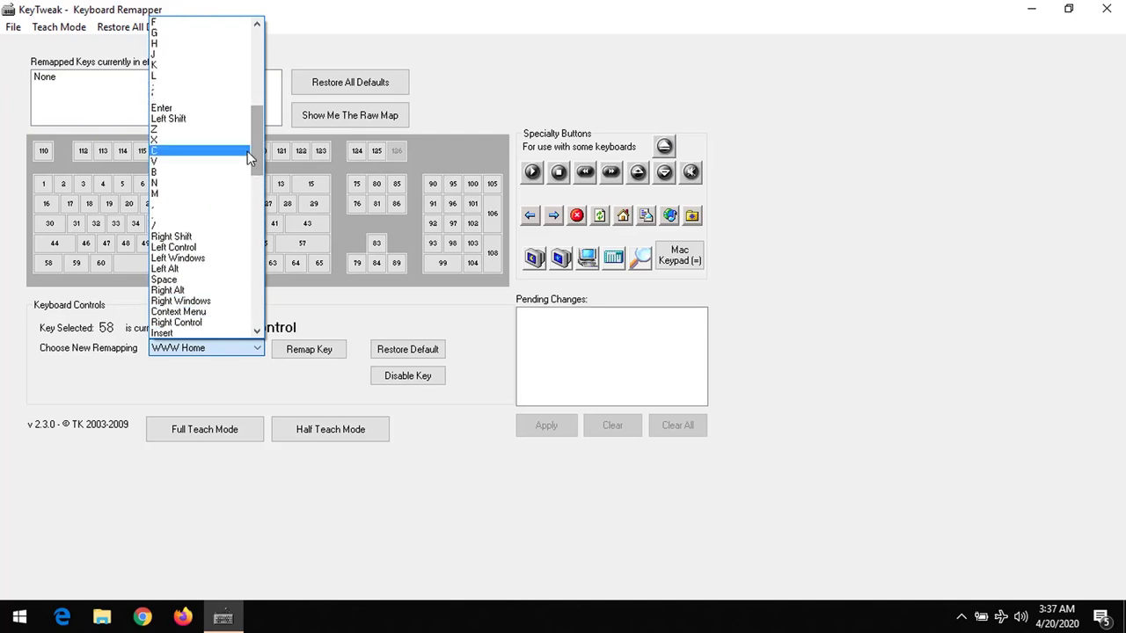
Step: Pick Caps Lock as the new mapping for key 58
key("c")
key("c")
key("c")
key("c")
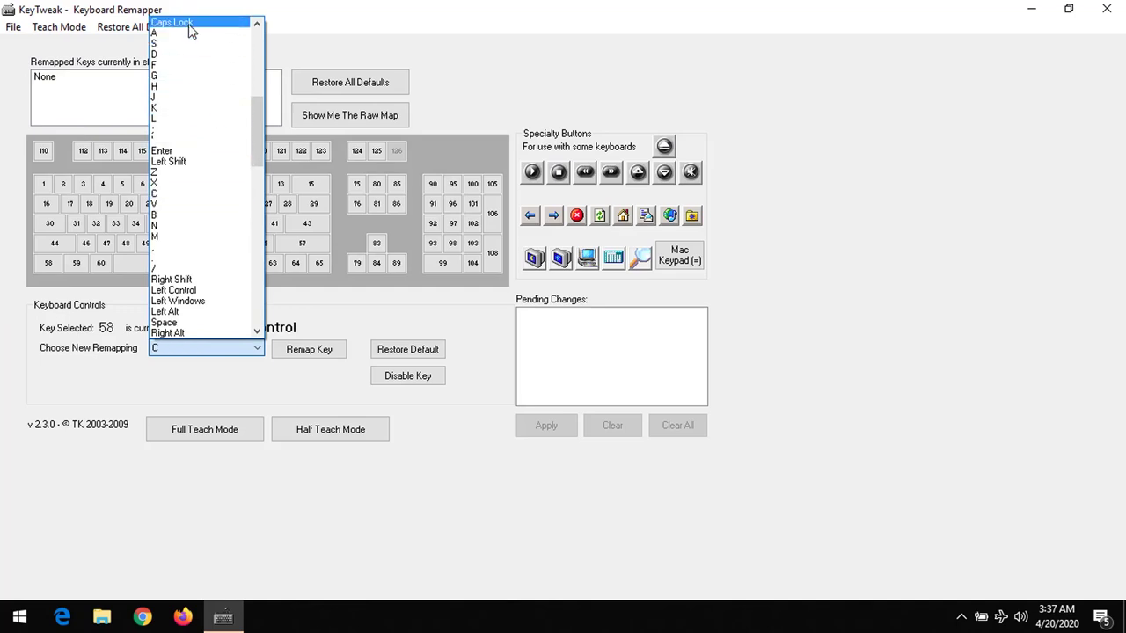
left_click_drag(257, 118, 260, 176)
scroll(259, 176, "up", 3)
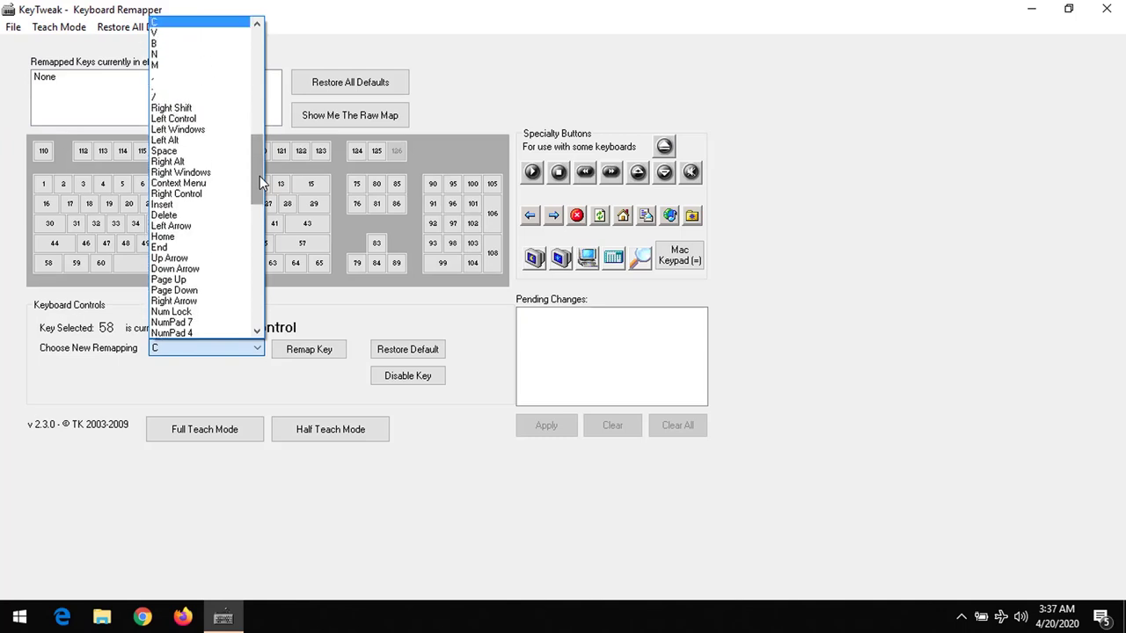
scroll(260, 176, "down", 15)
scroll(259, 176, "up", 20)
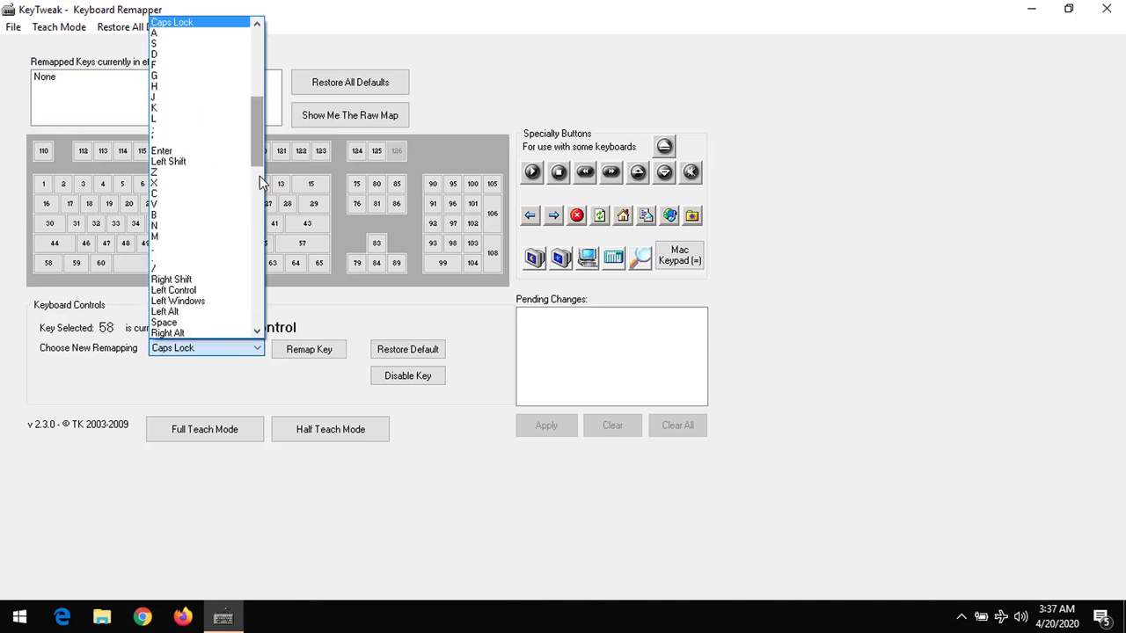
scroll(258, 156, "down", 1)
scroll(254, 145, "up", 6)
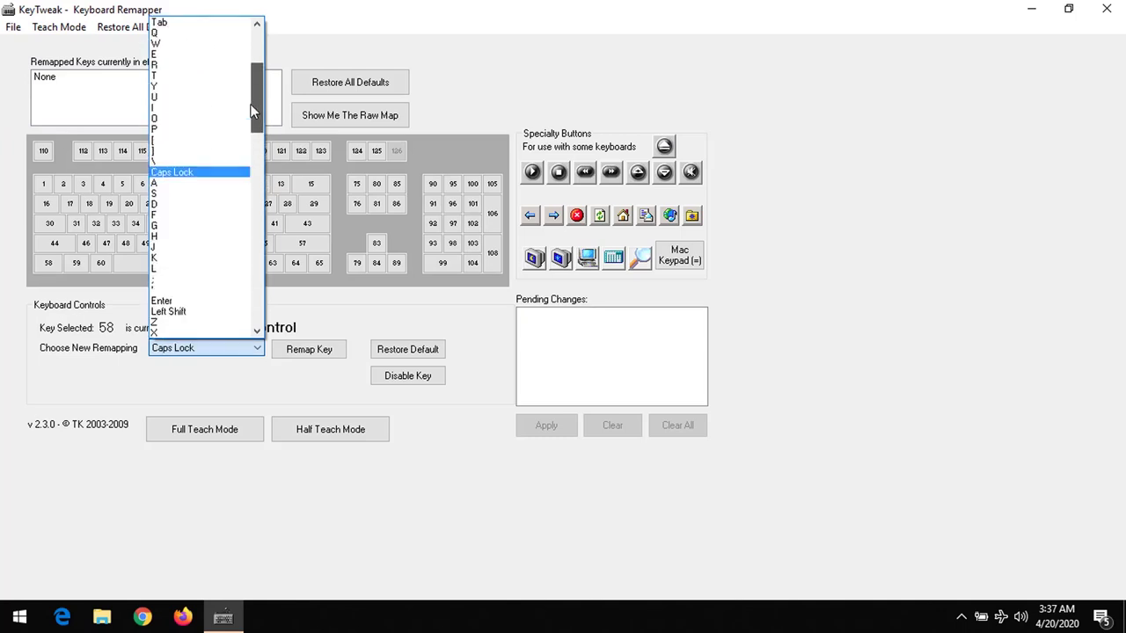
left_click(182, 173)
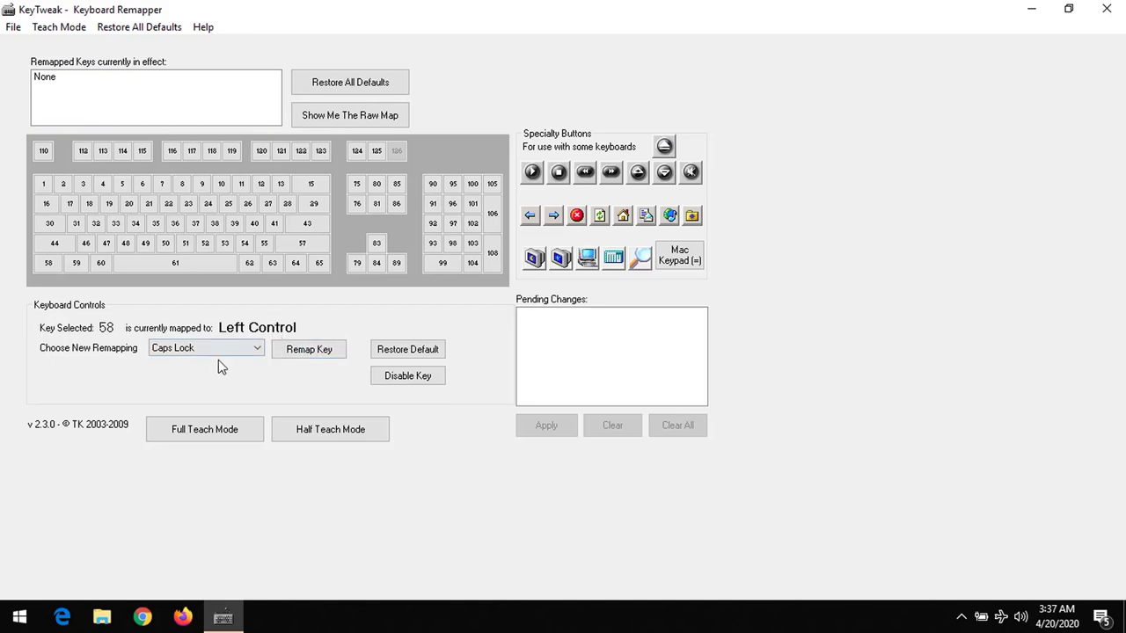
Step: Queue the remap of key #58 to Caps Lock in Pending Changes
left_click(309, 350)
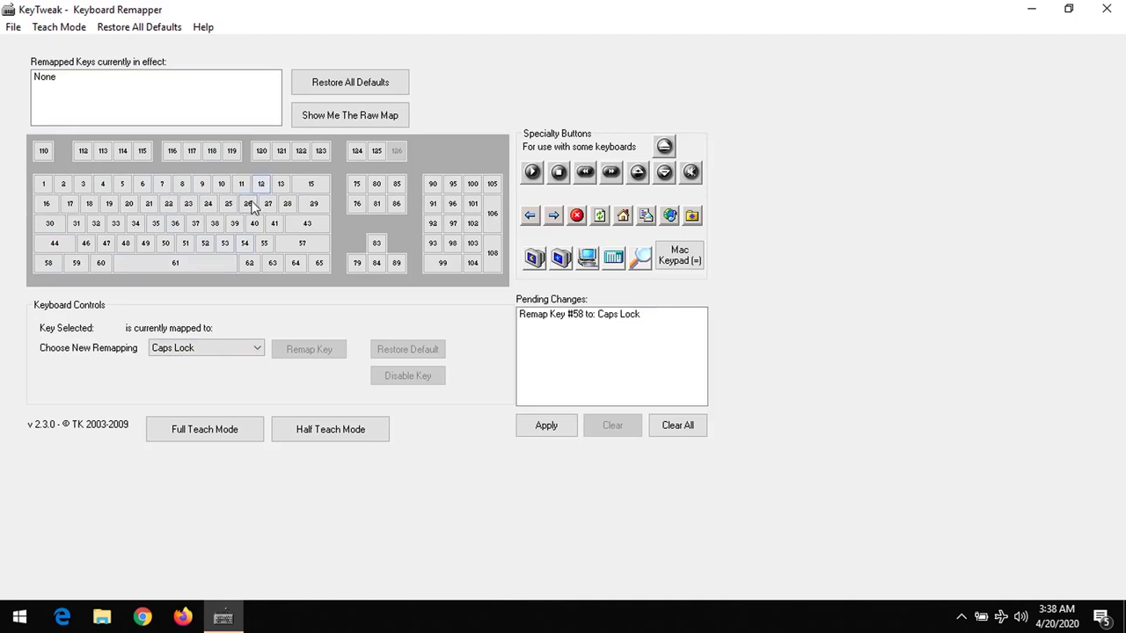
Step: Apply the pending Caps Lock remap, writing the new Scancode Map to the registry
left_click(538, 426)
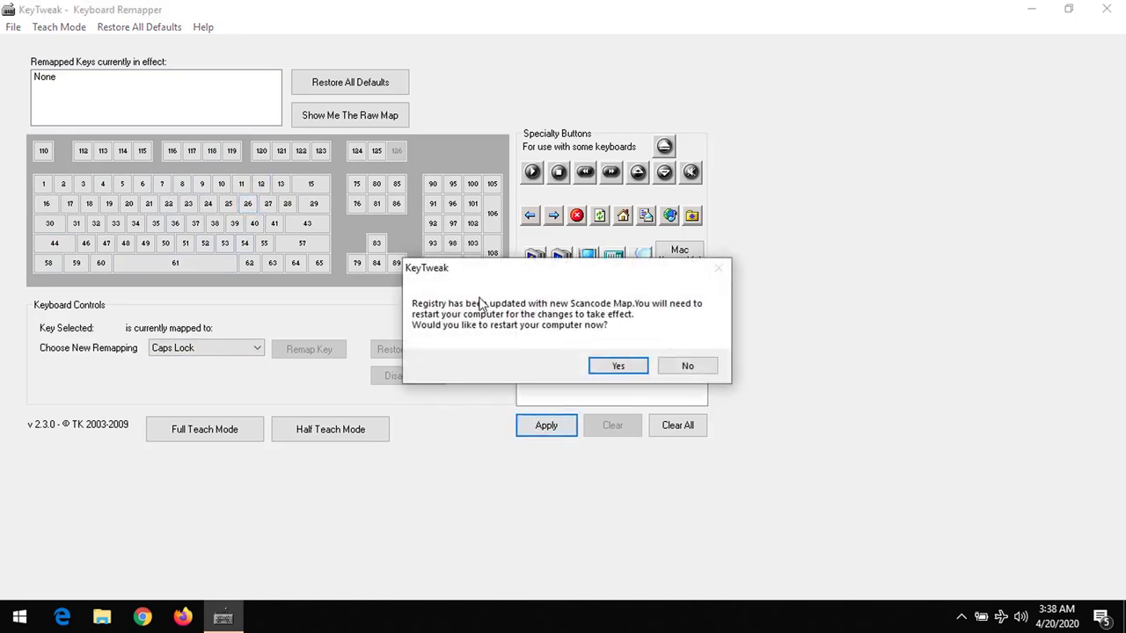